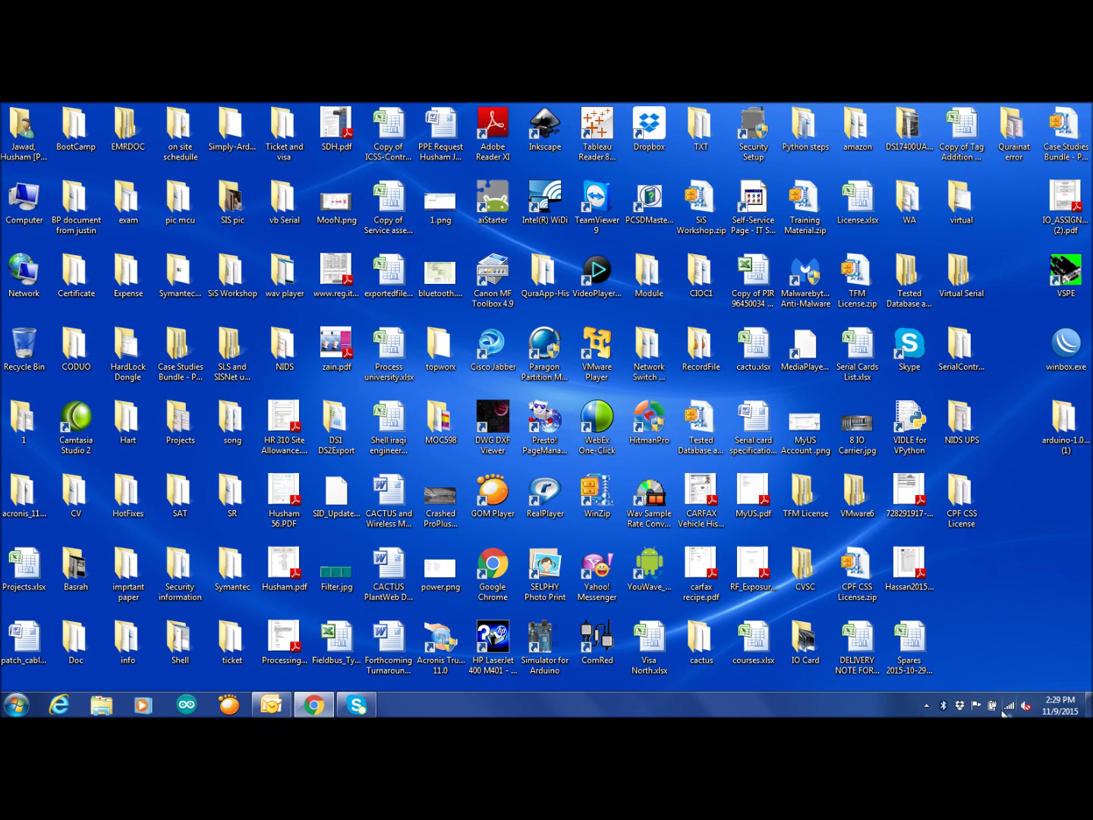
Launch winbox.exe from the desktop, allow it to run, and move its login window toward the middle of the screen
double_click(1056, 367)
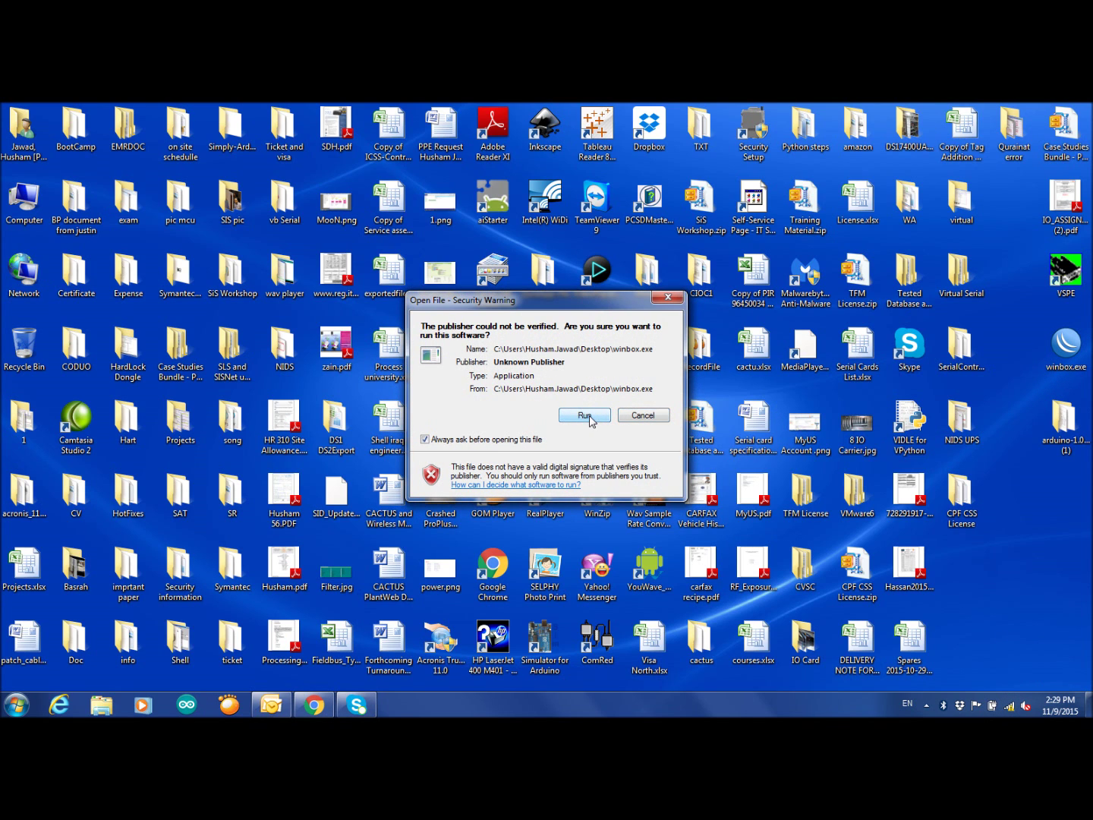
drag(569, 305, 625, 311)
click(641, 422)
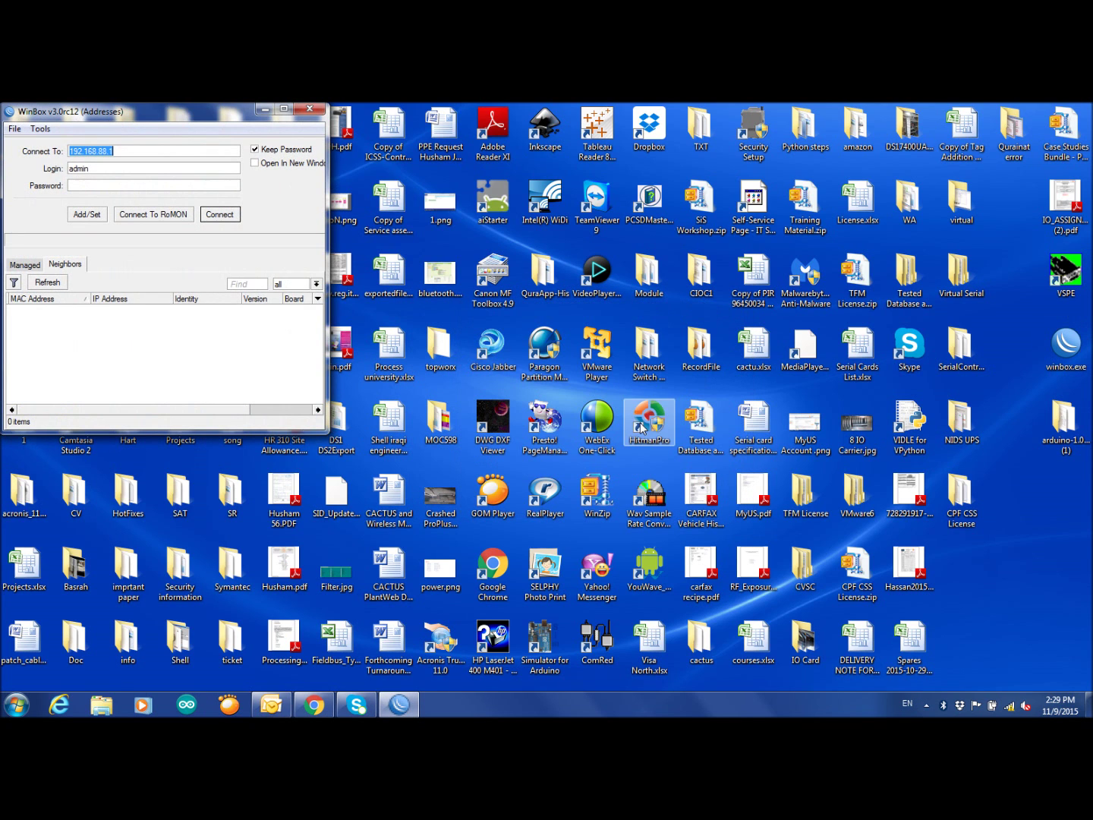
drag(195, 112, 634, 264)
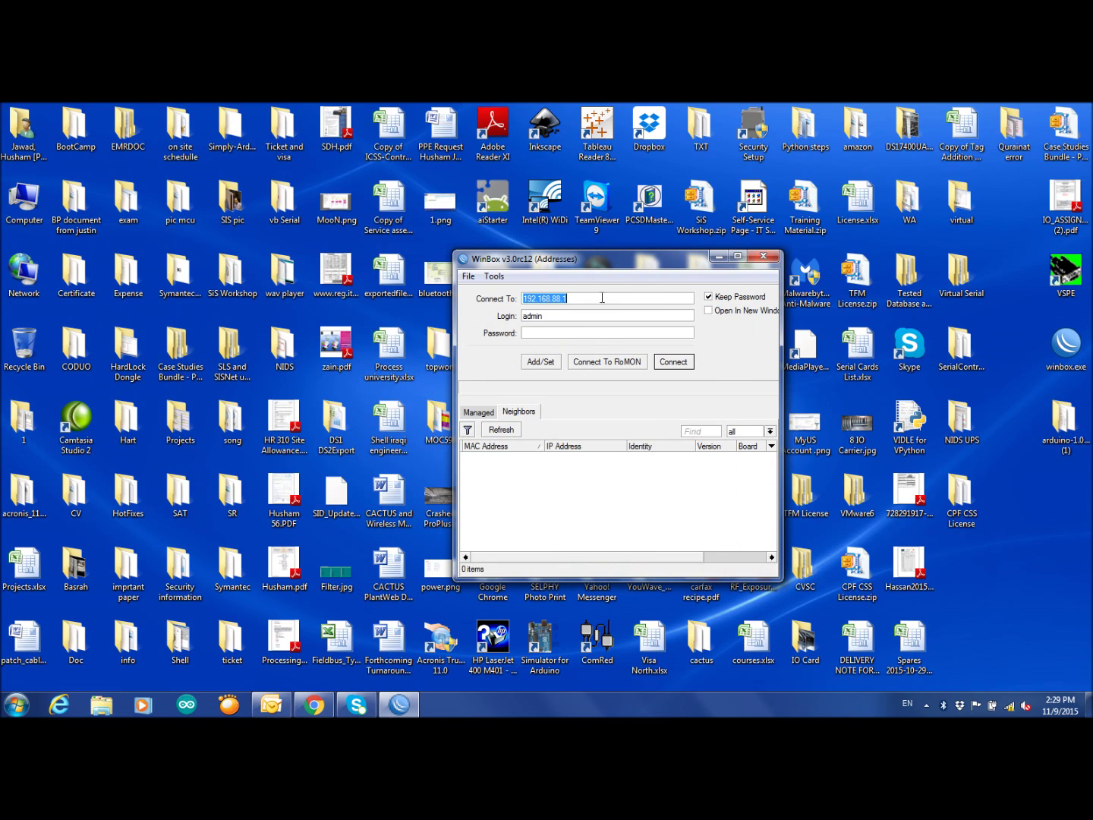
Set the connection address to 192.168.10.1 and connect to the router with the admin login
click(563, 297)
key(BackSpace)
key(BackSpace)
key(BackSpace)
text(10.)
click(671, 362)
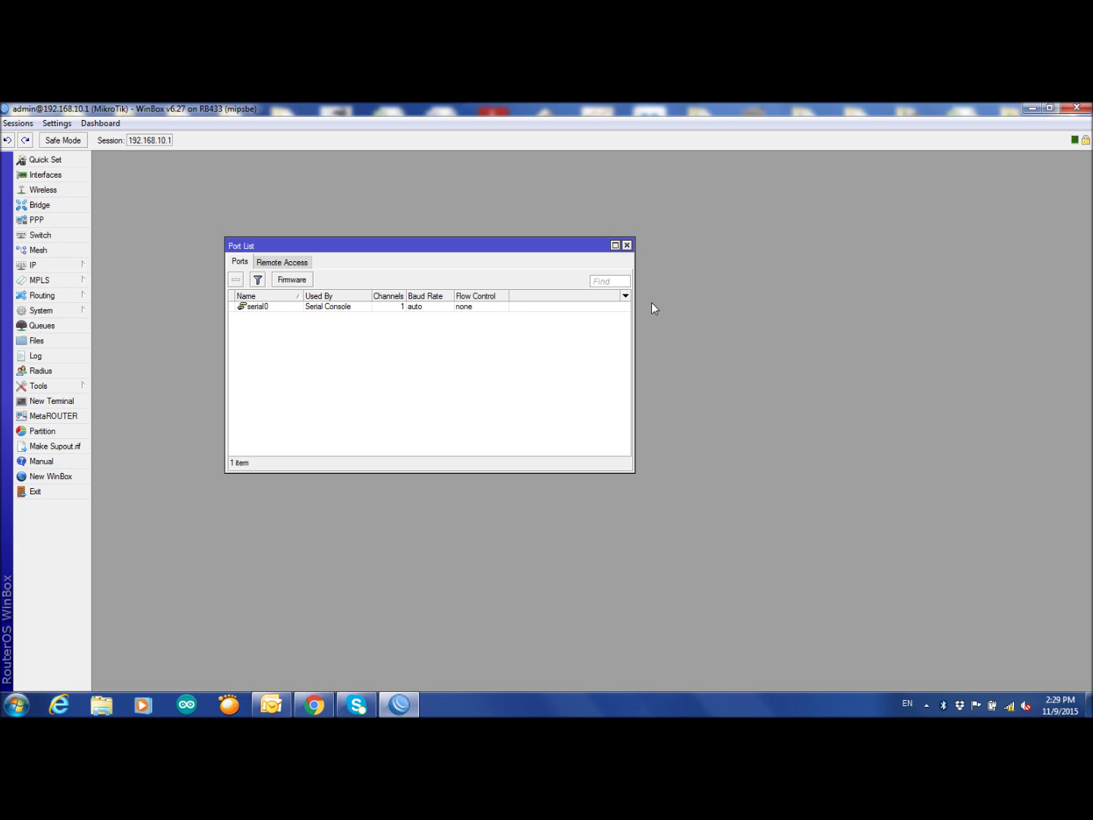
Close the Port List window, then disable the serial0 entry in the system Console list
click(627, 245)
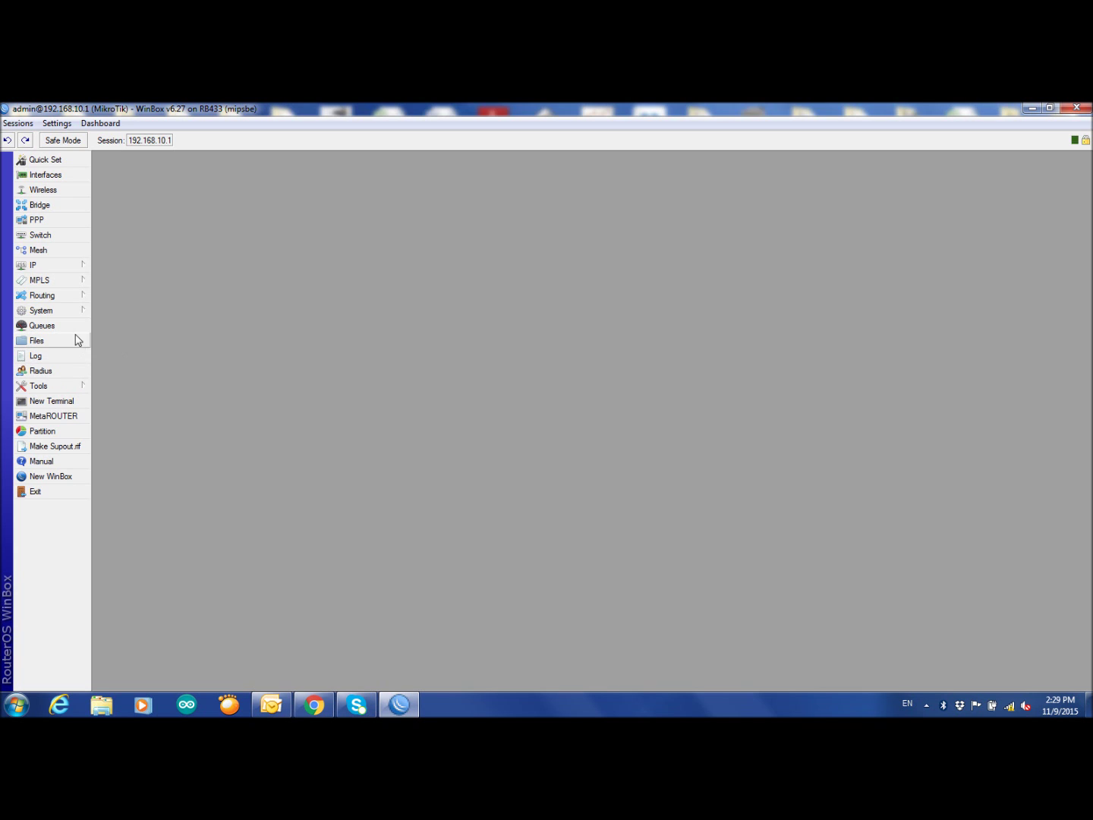
click(62, 311)
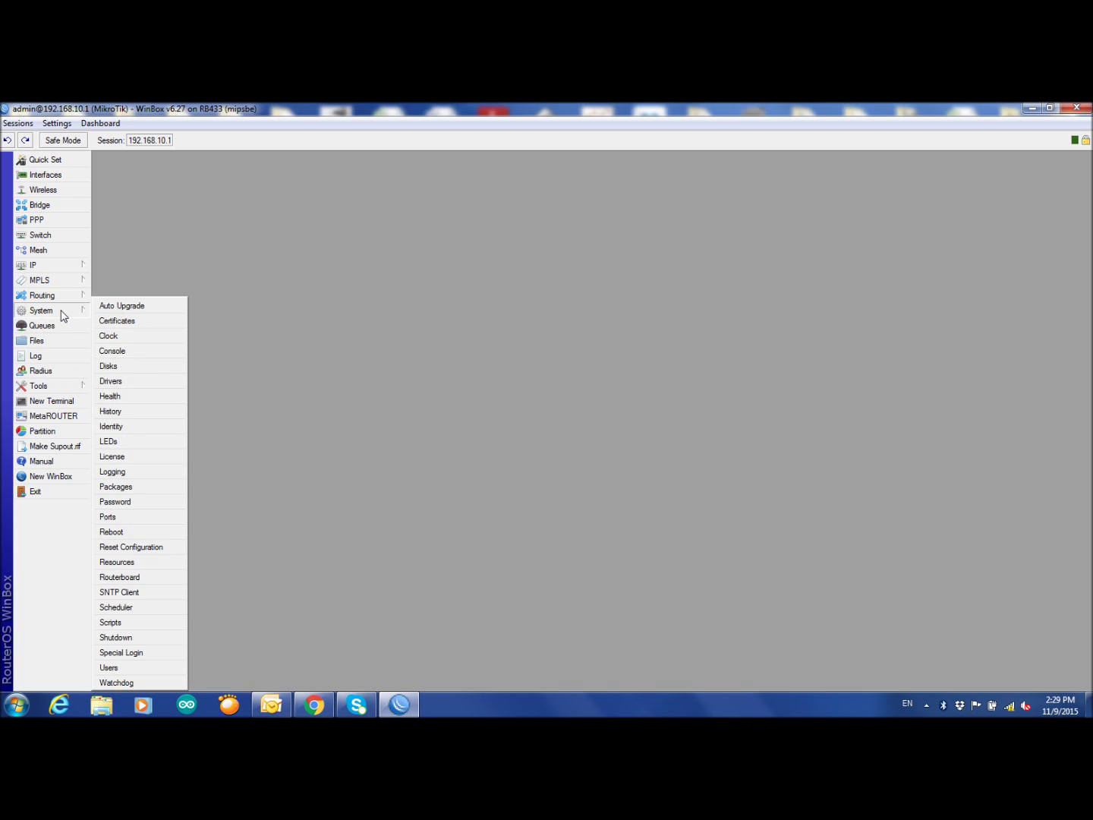
click(112, 351)
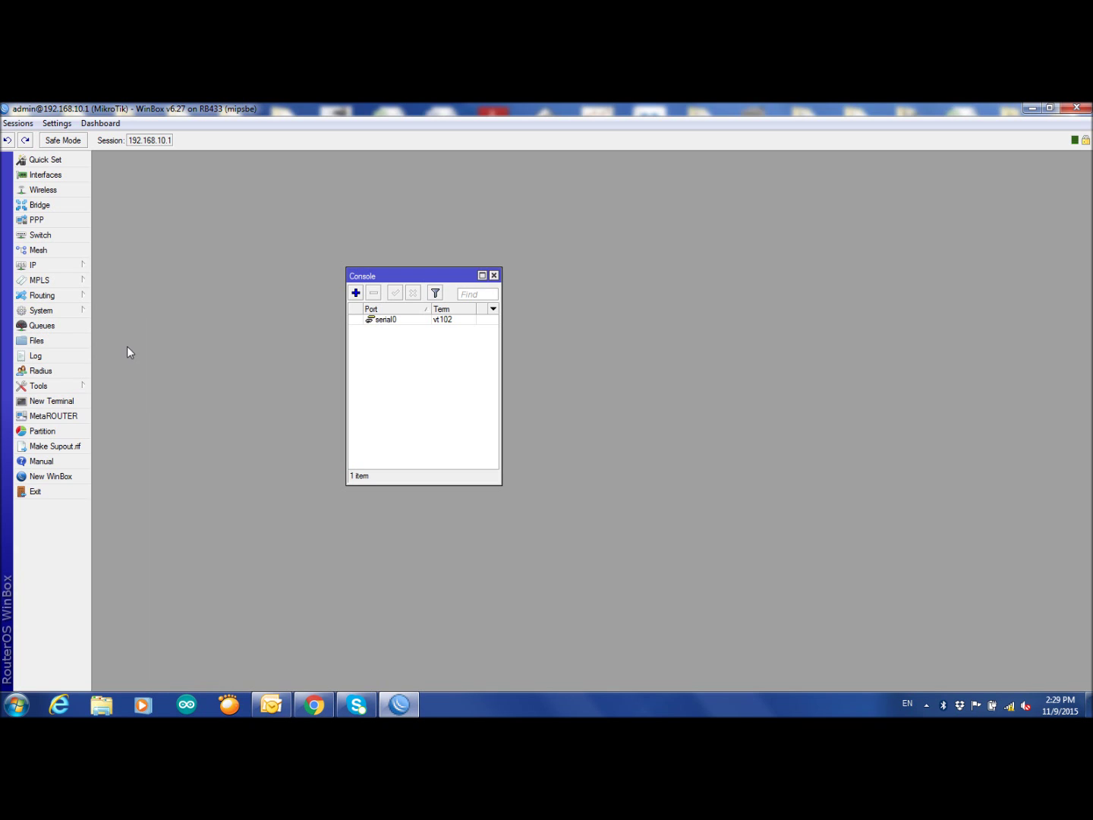
click(382, 324)
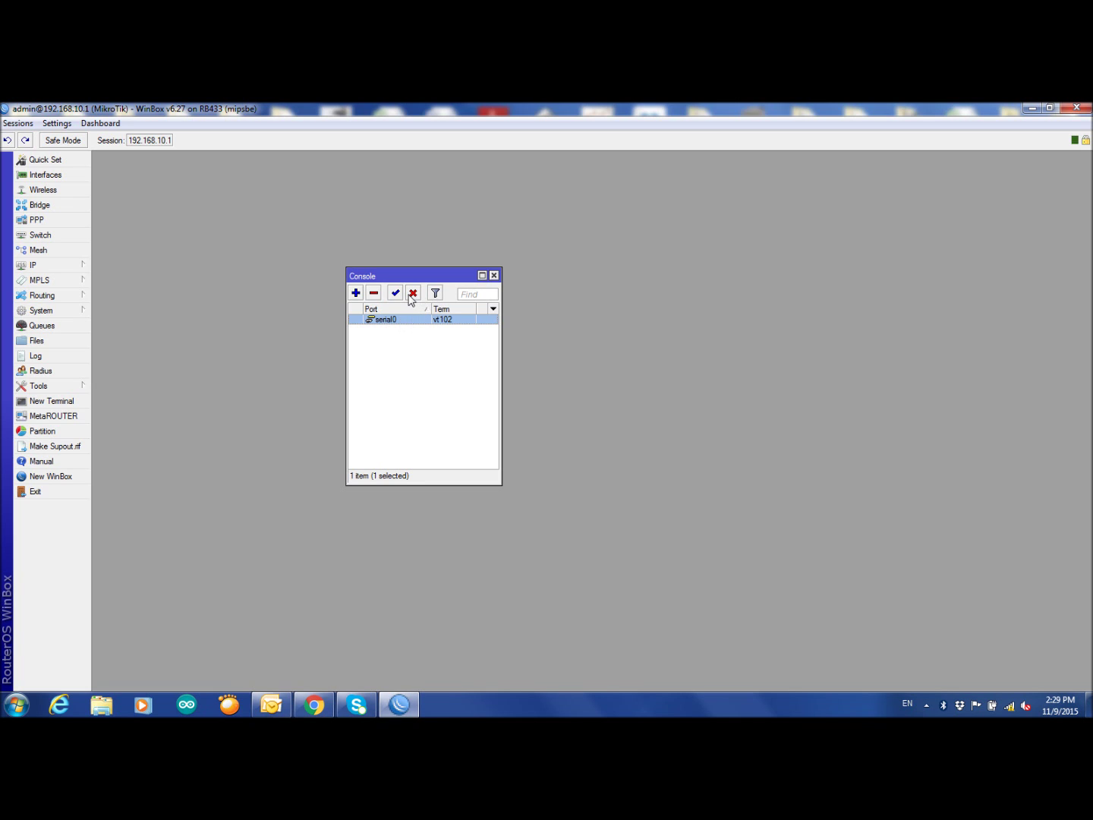
click(412, 294)
Open the system port list and place its window beside the Console window
click(46, 313)
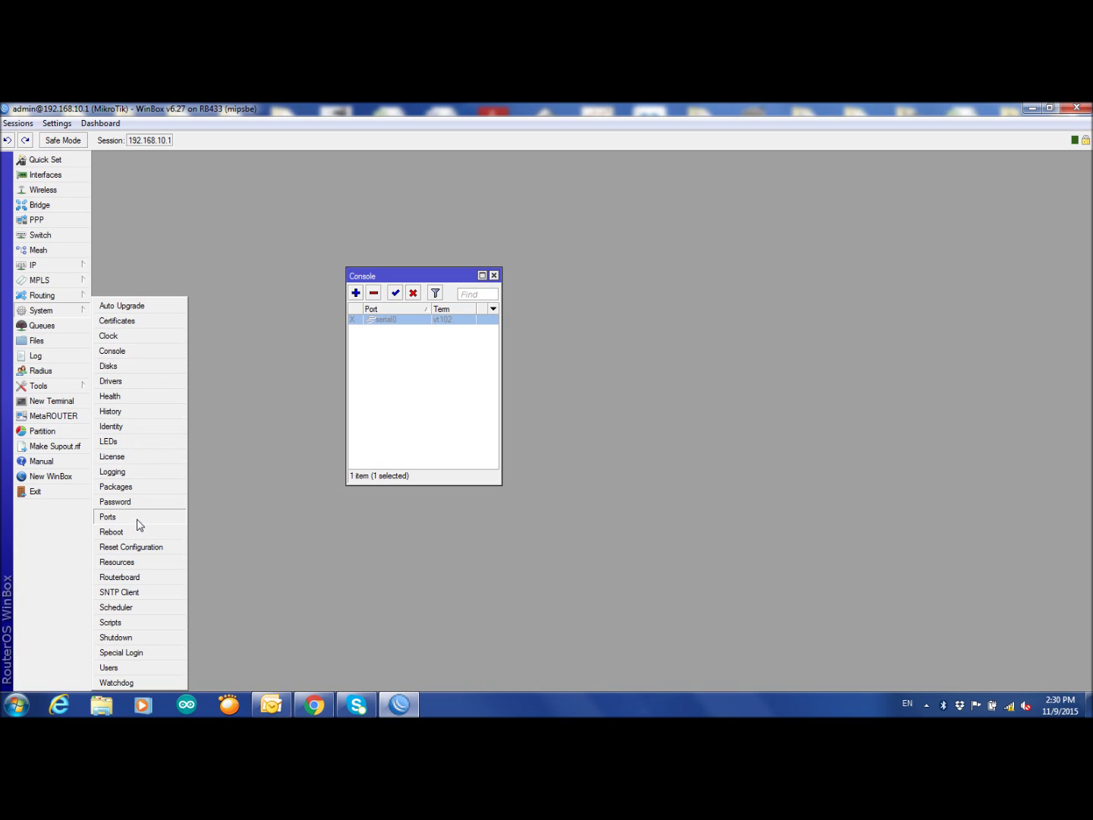
click(108, 517)
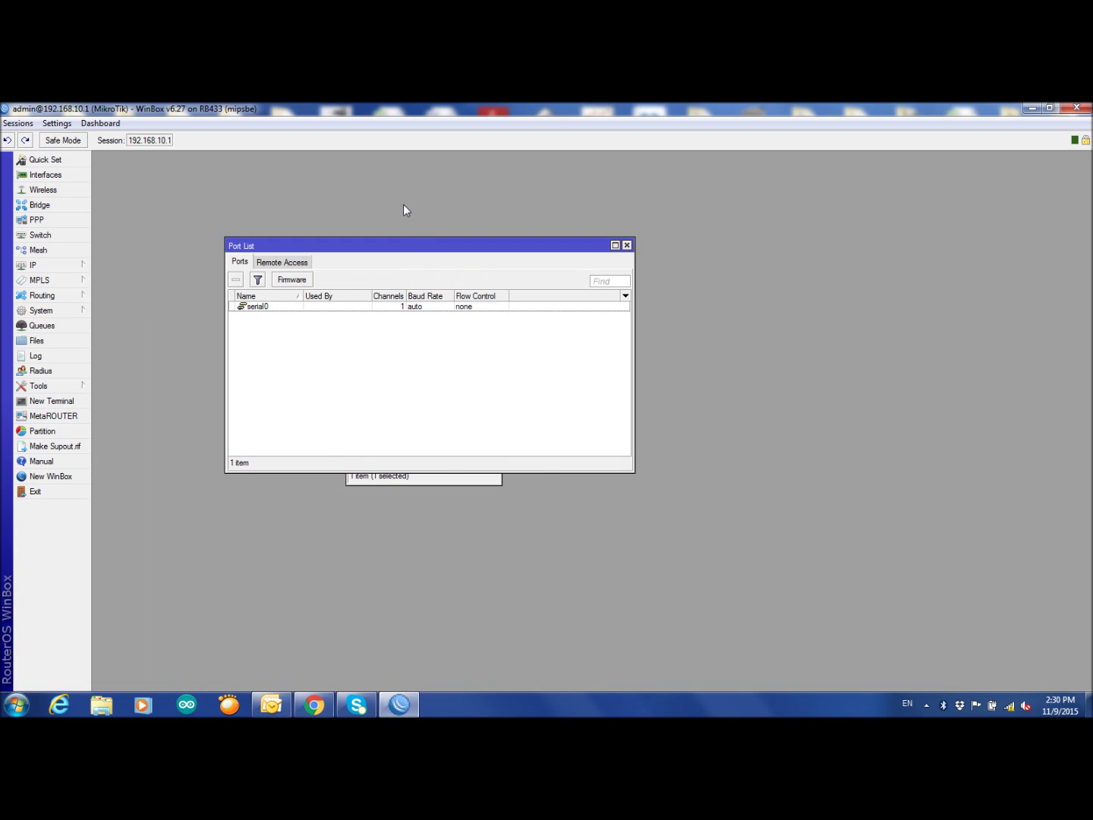
drag(397, 248, 674, 254)
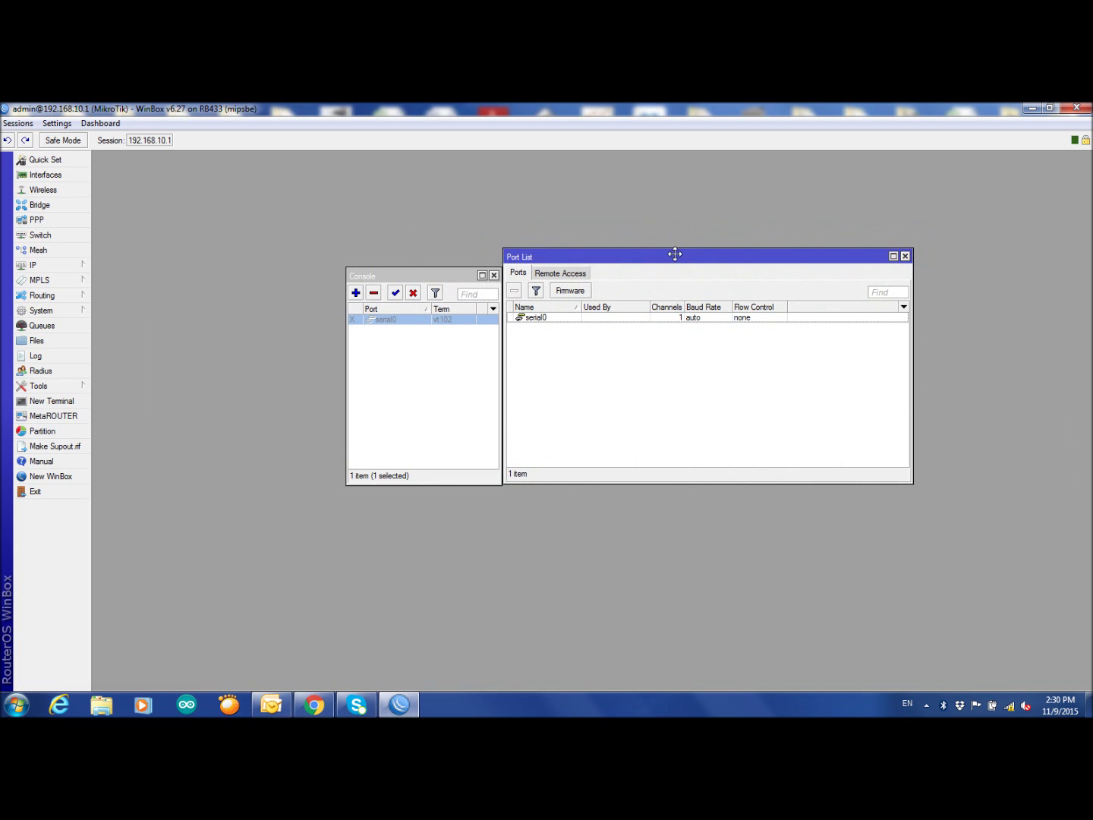
Review the serial0 port settings and the options offered for a new remote access port
double_click(541, 318)
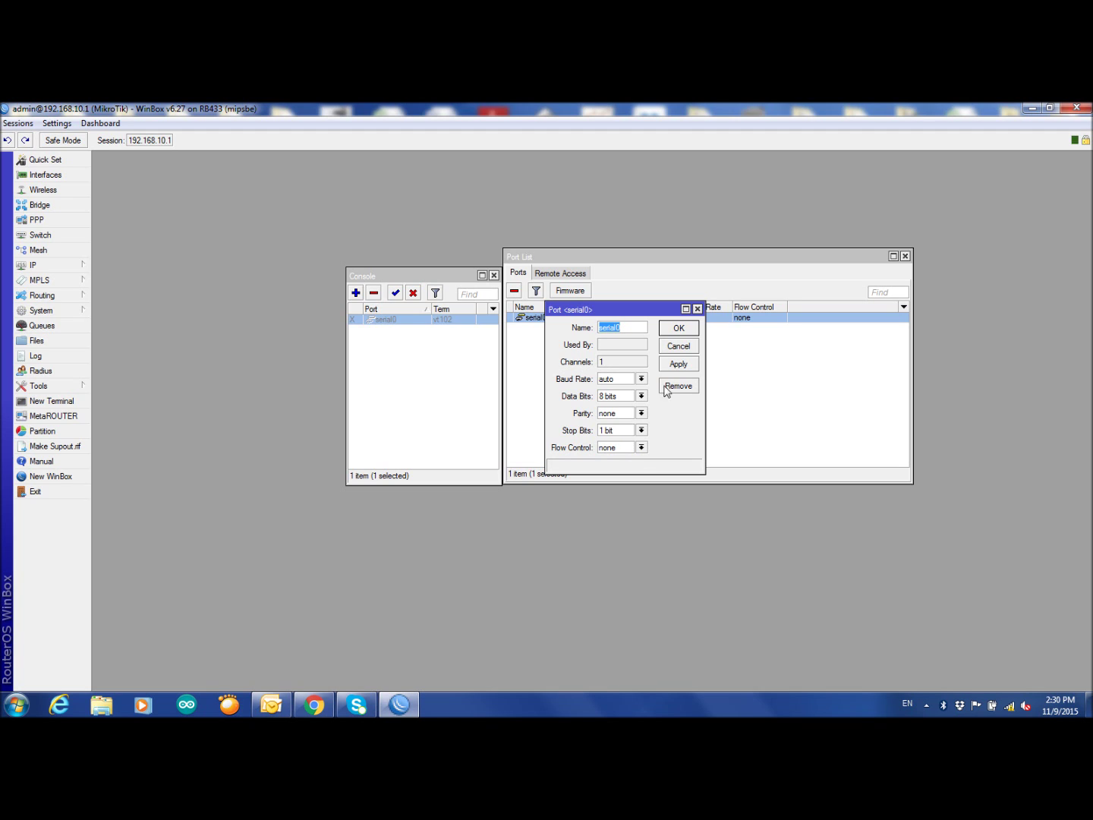
click(679, 328)
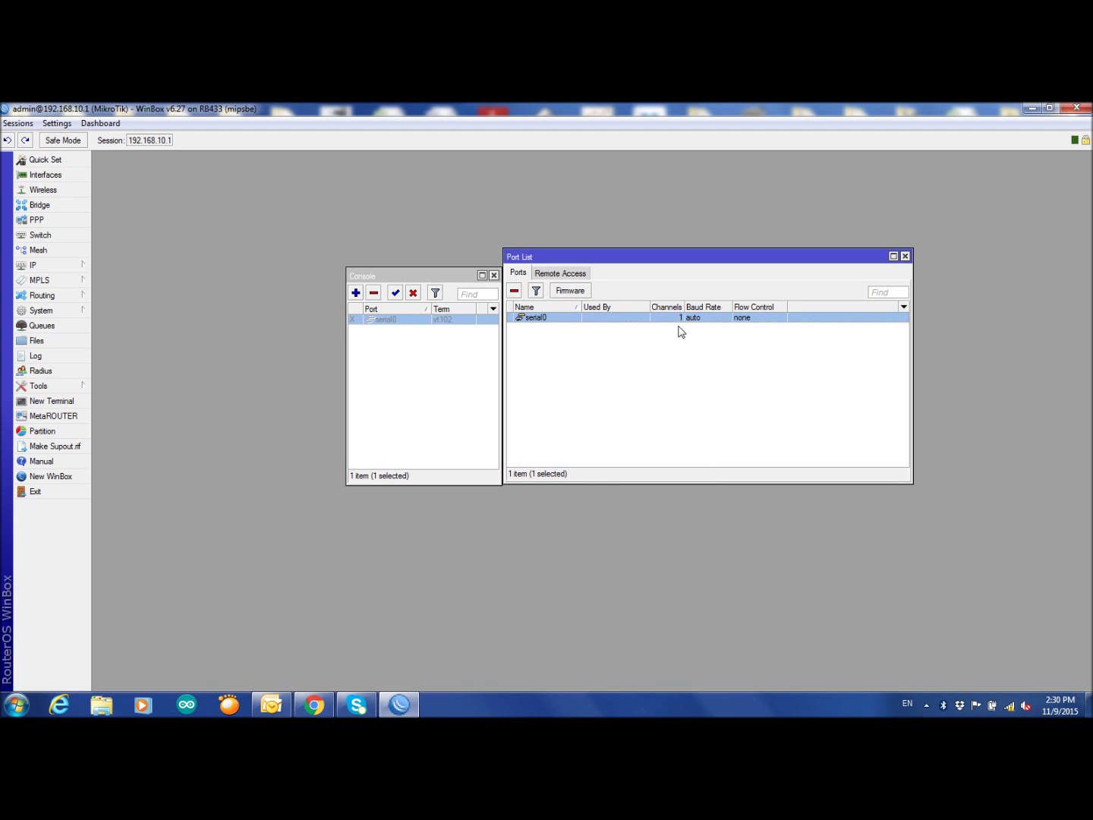
click(568, 276)
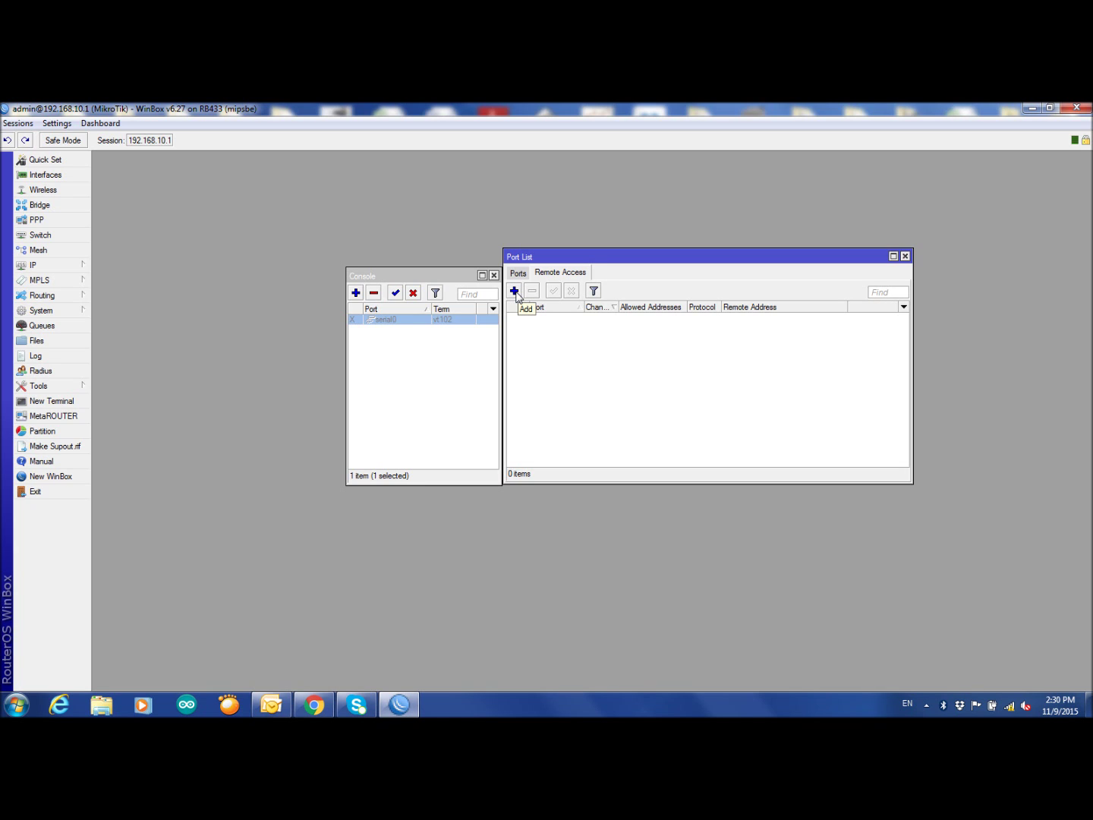
click(515, 291)
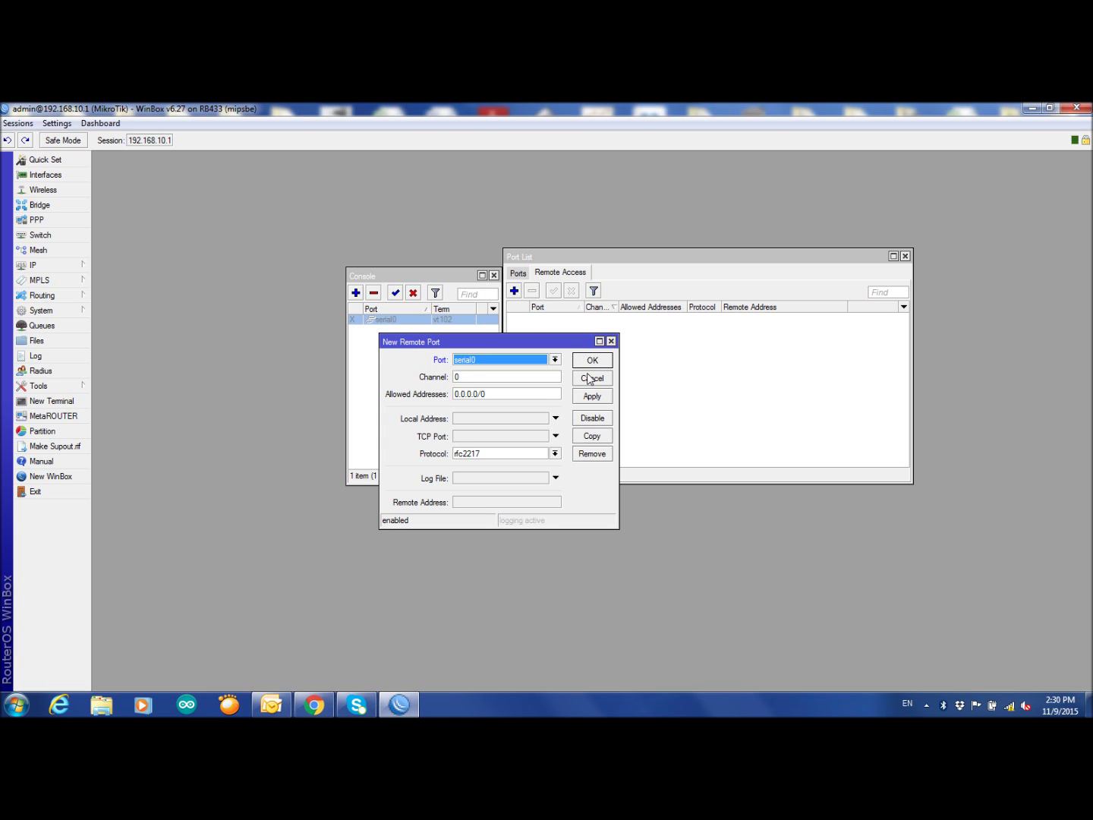
click(588, 379)
Set the baud rate of the serial0 port to 19200 and save the port settings
click(519, 273)
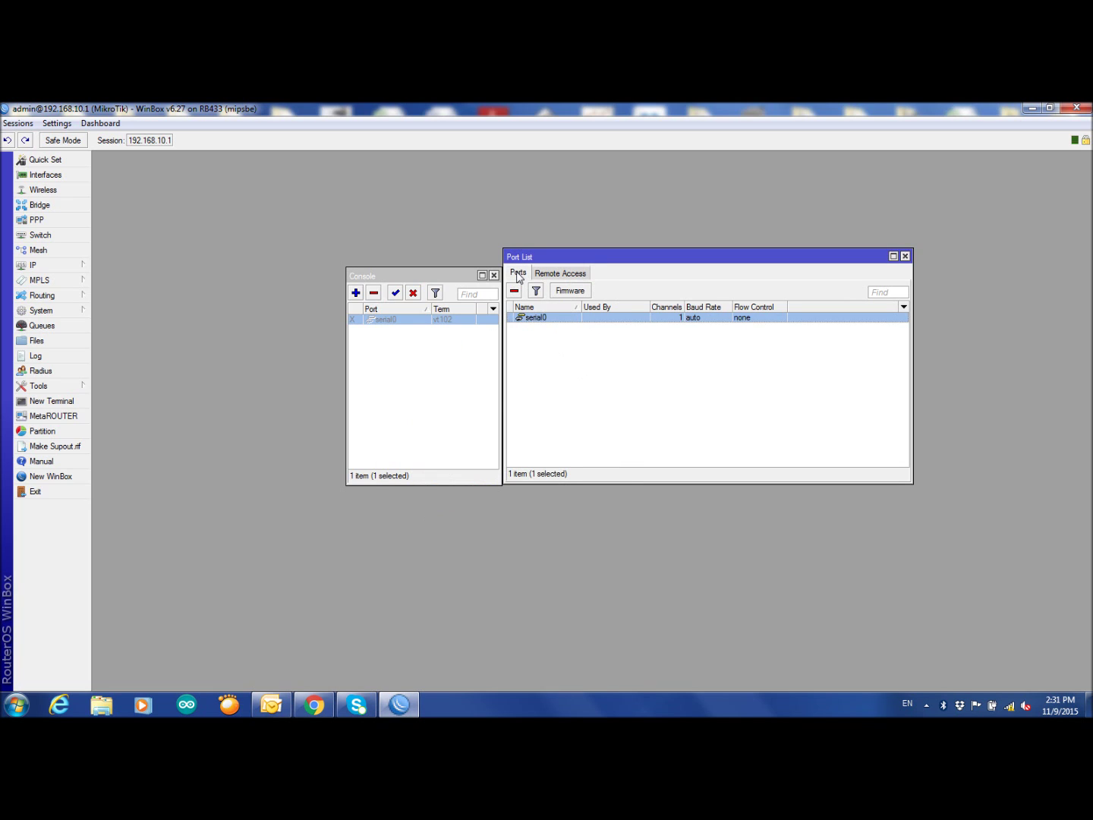
double_click(550, 318)
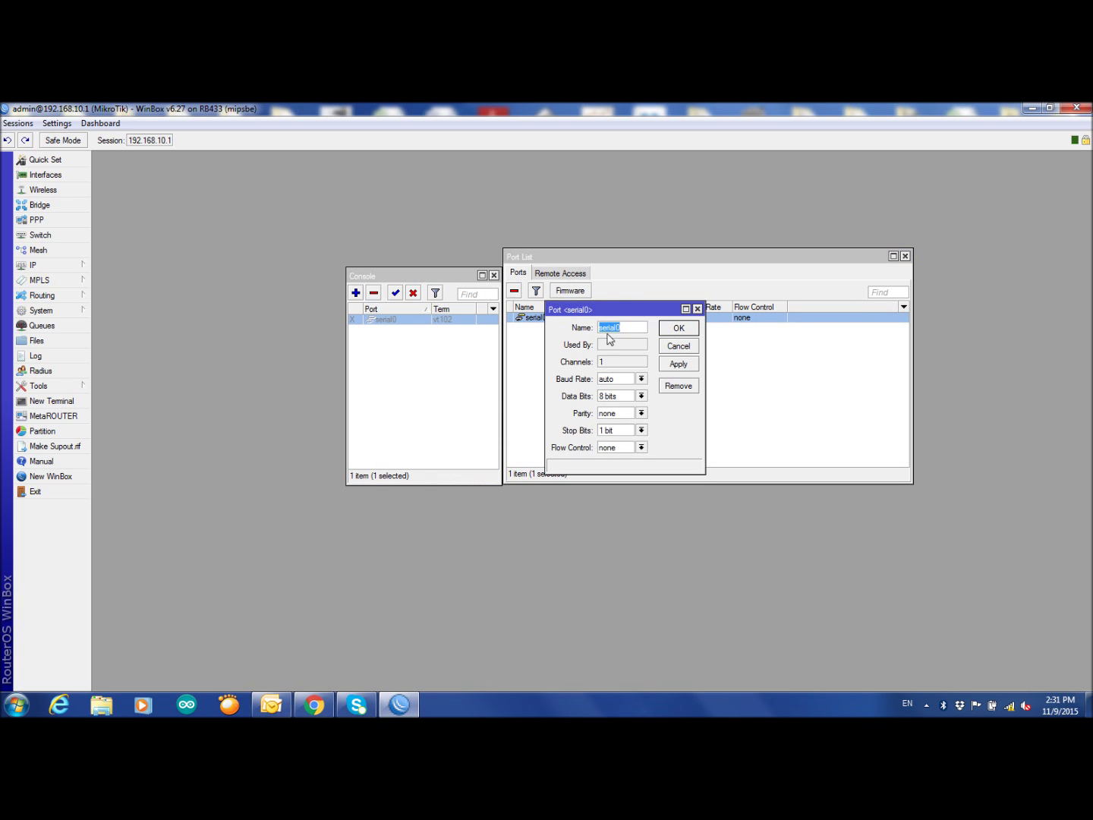
click(642, 379)
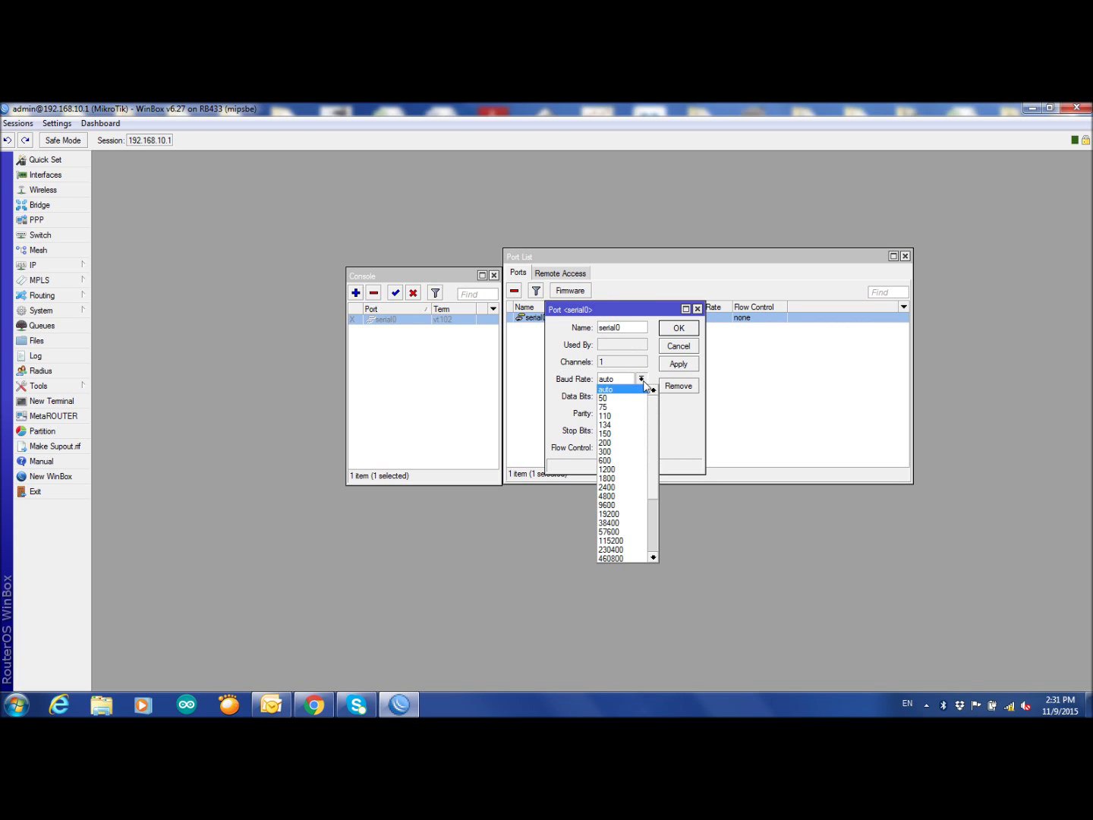
click(628, 514)
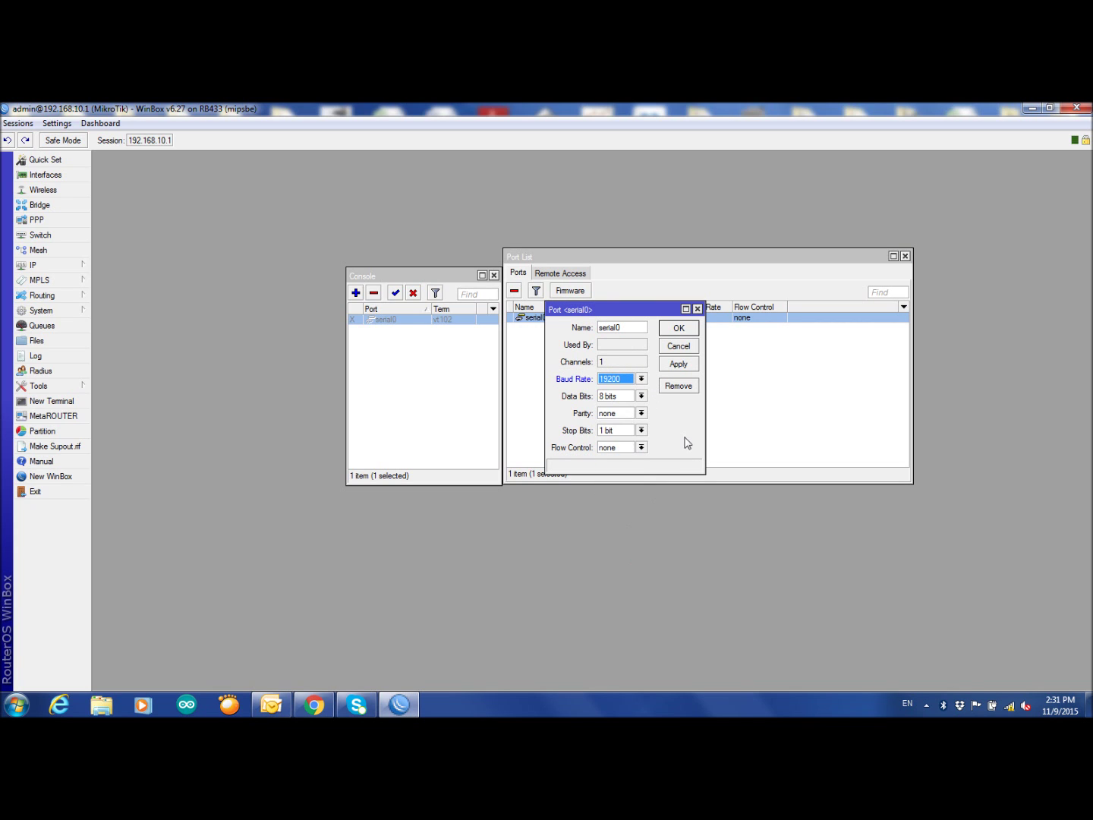
click(679, 331)
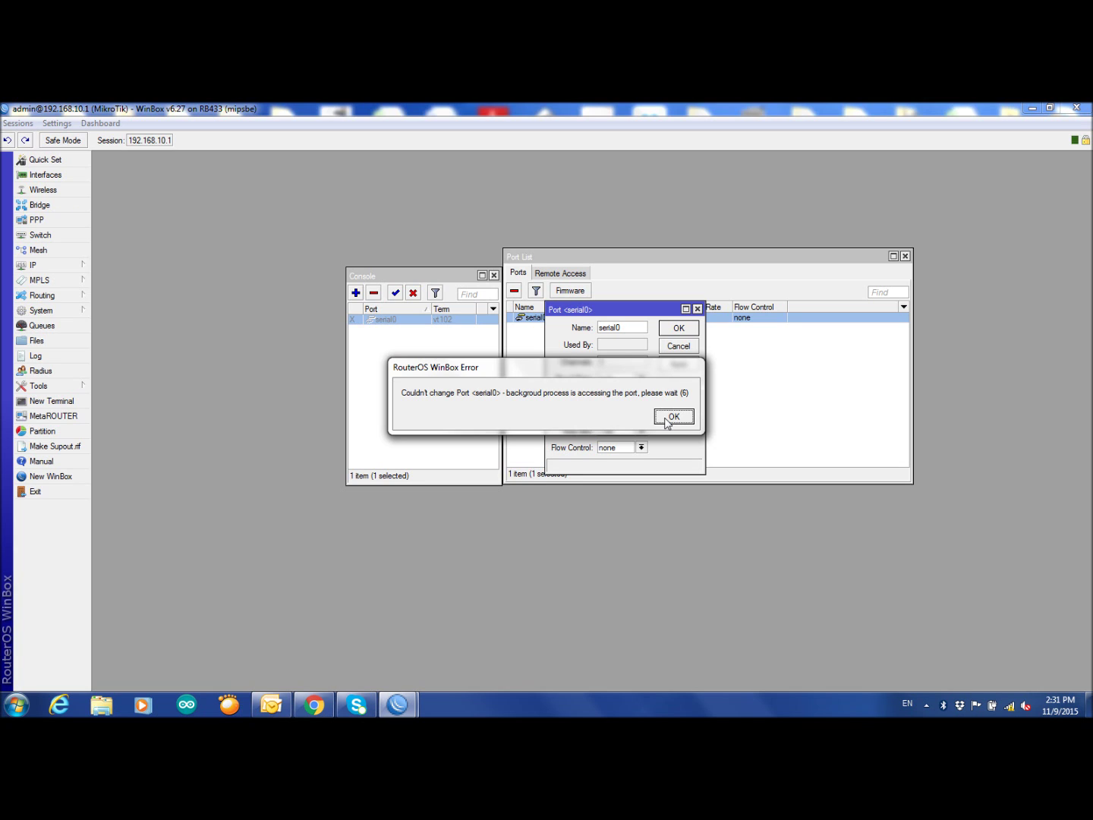
click(673, 416)
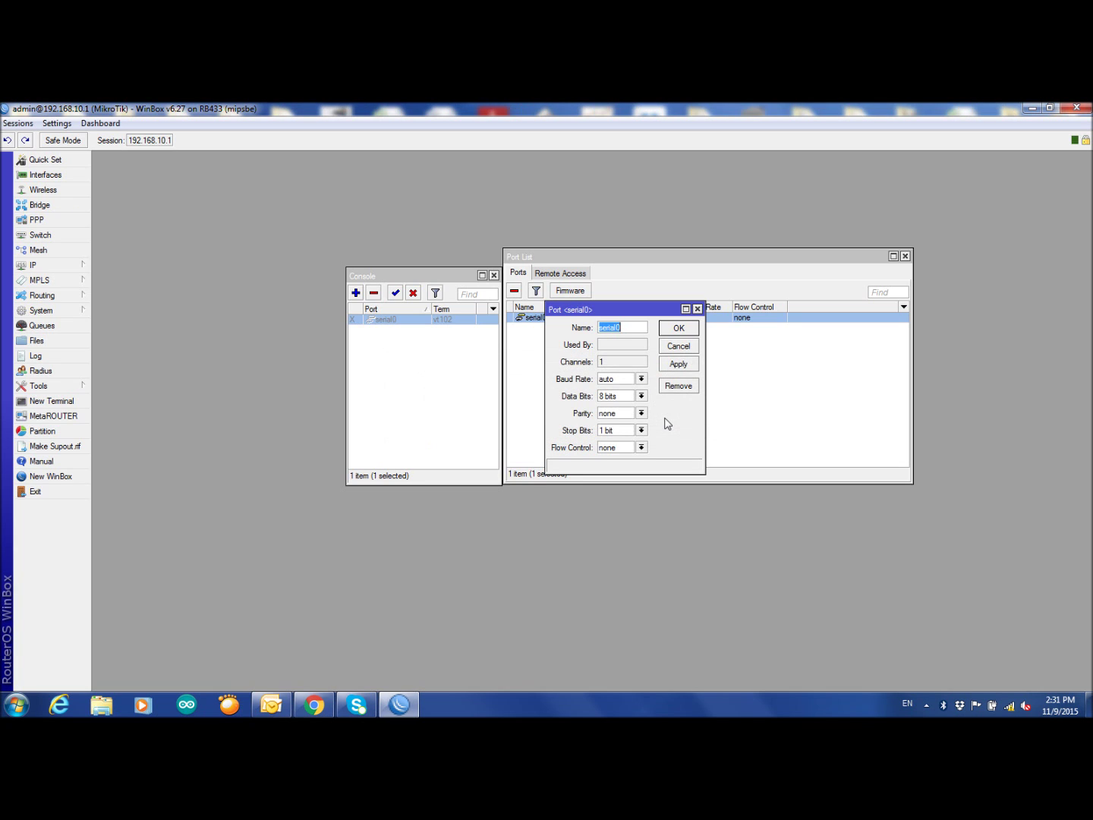
click(641, 379)
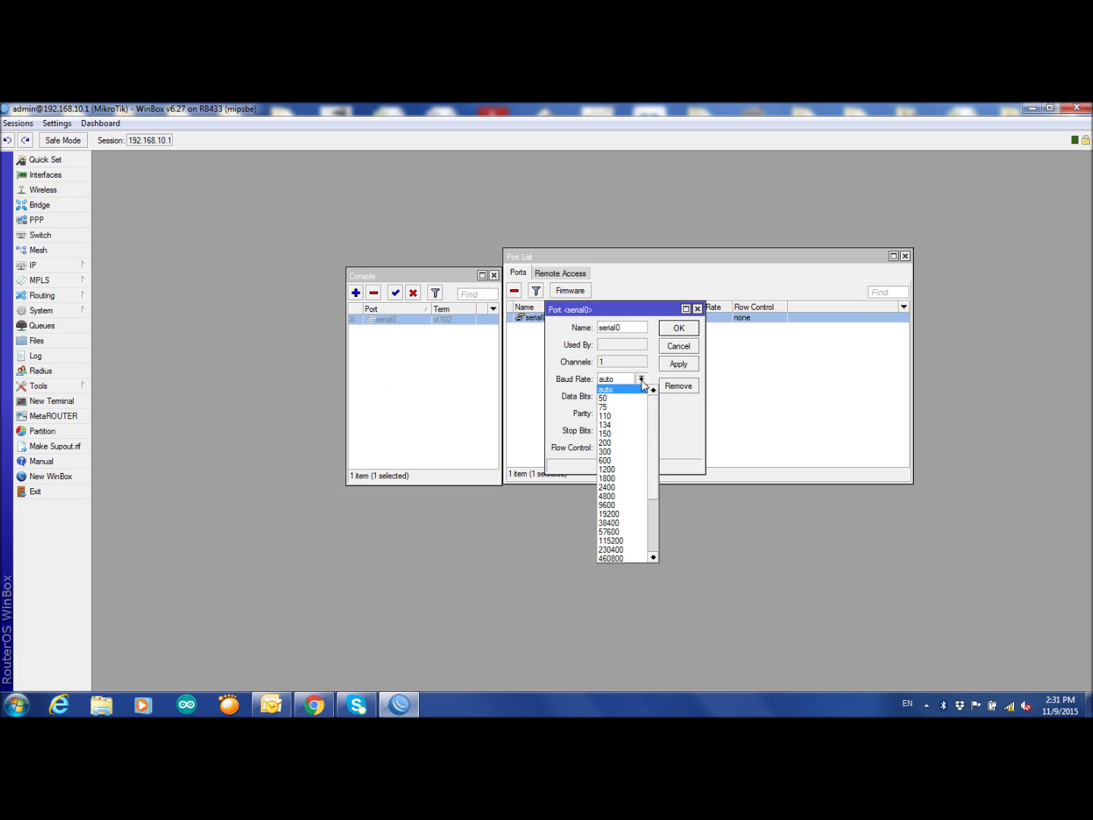
click(631, 514)
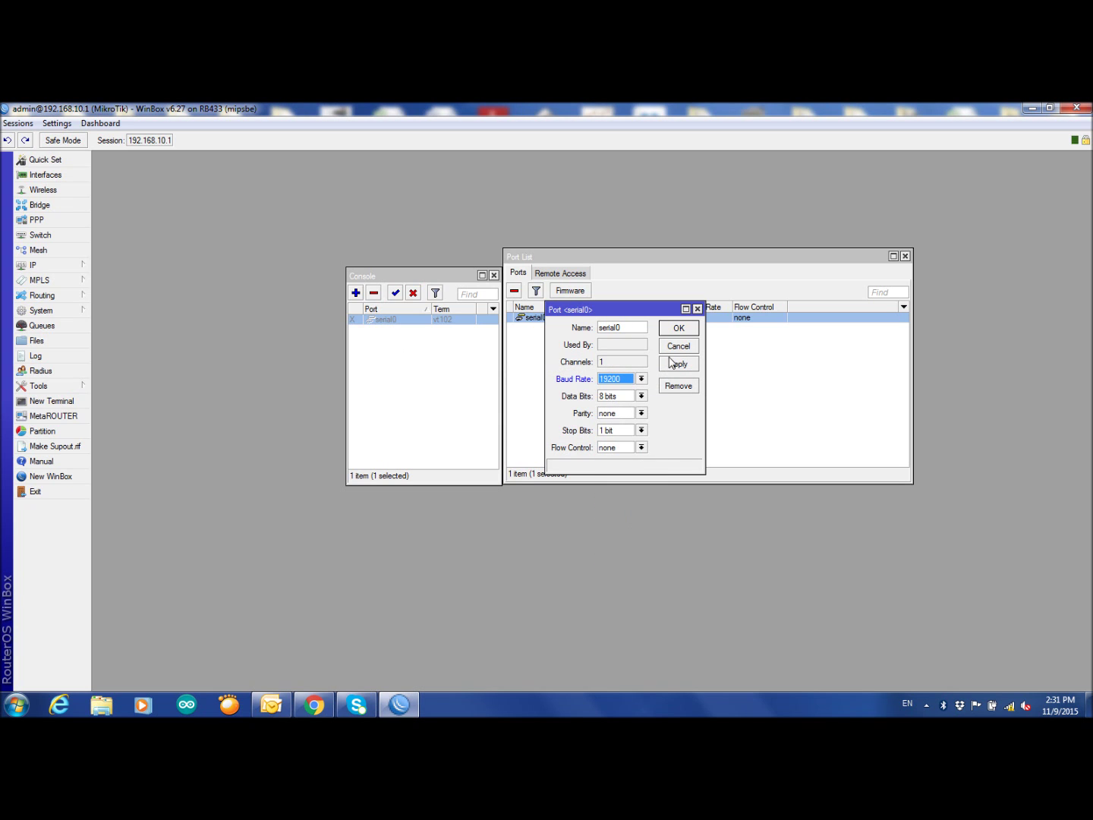
click(678, 329)
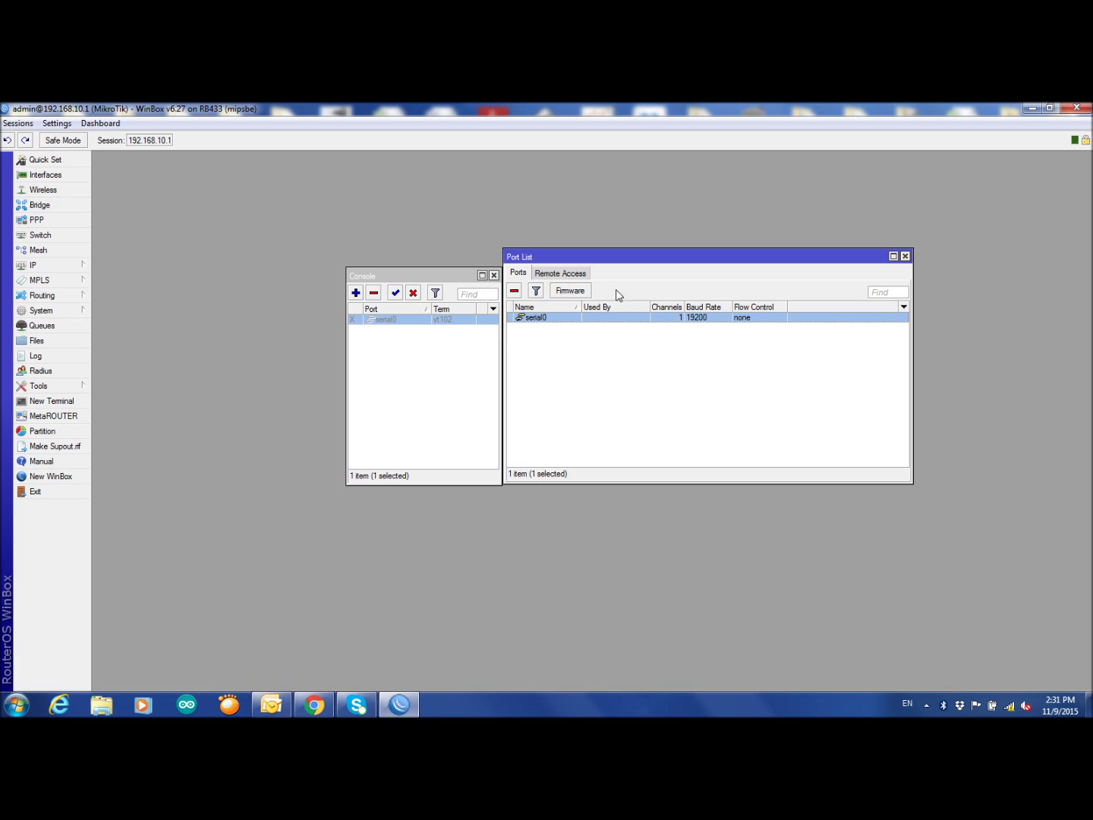
Add a remote access entry for serial0 with TCP port 10000, channel 0, allowed addresses 0.0.0.0/0 and protocol rfc2217
click(555, 278)
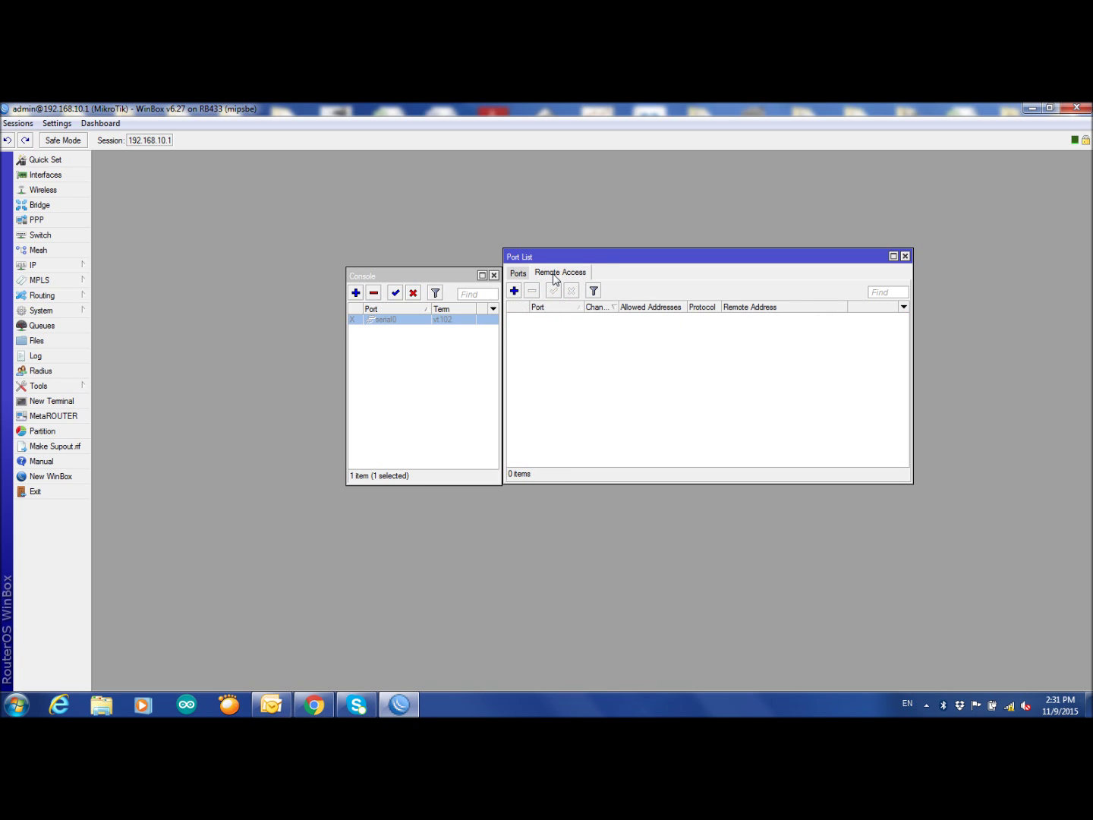
click(514, 291)
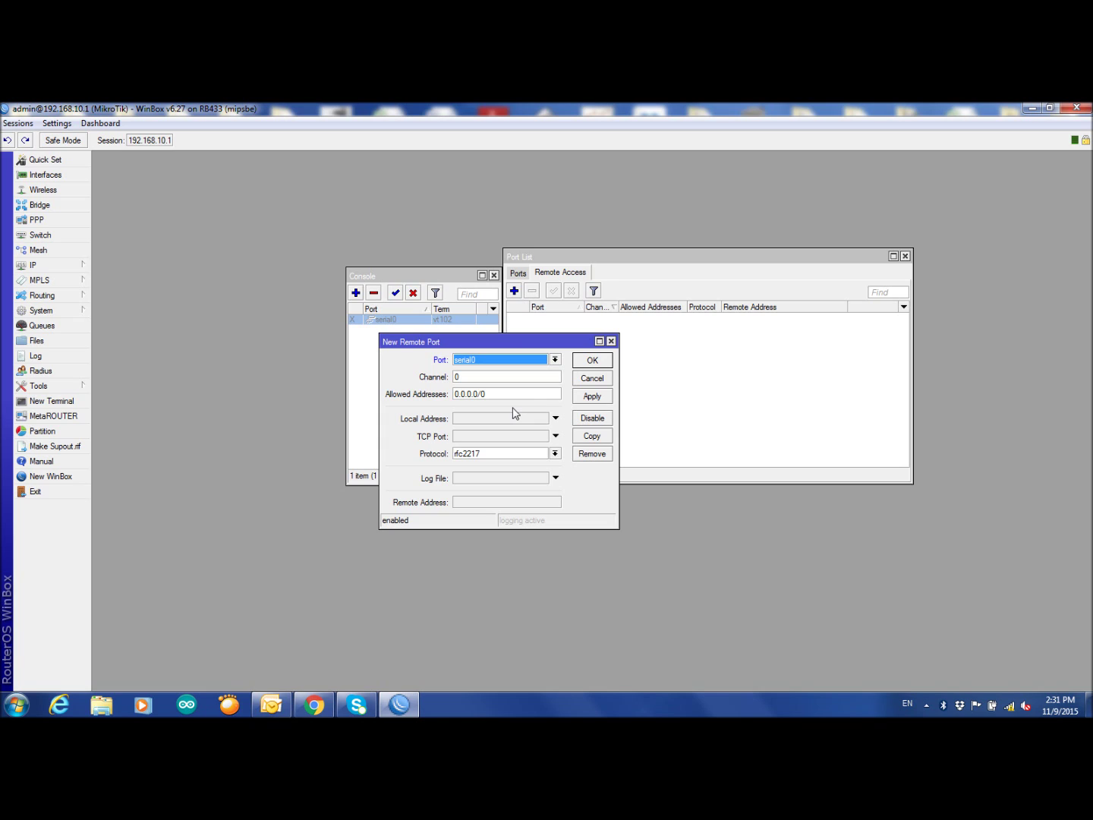
click(486, 444)
text(100)
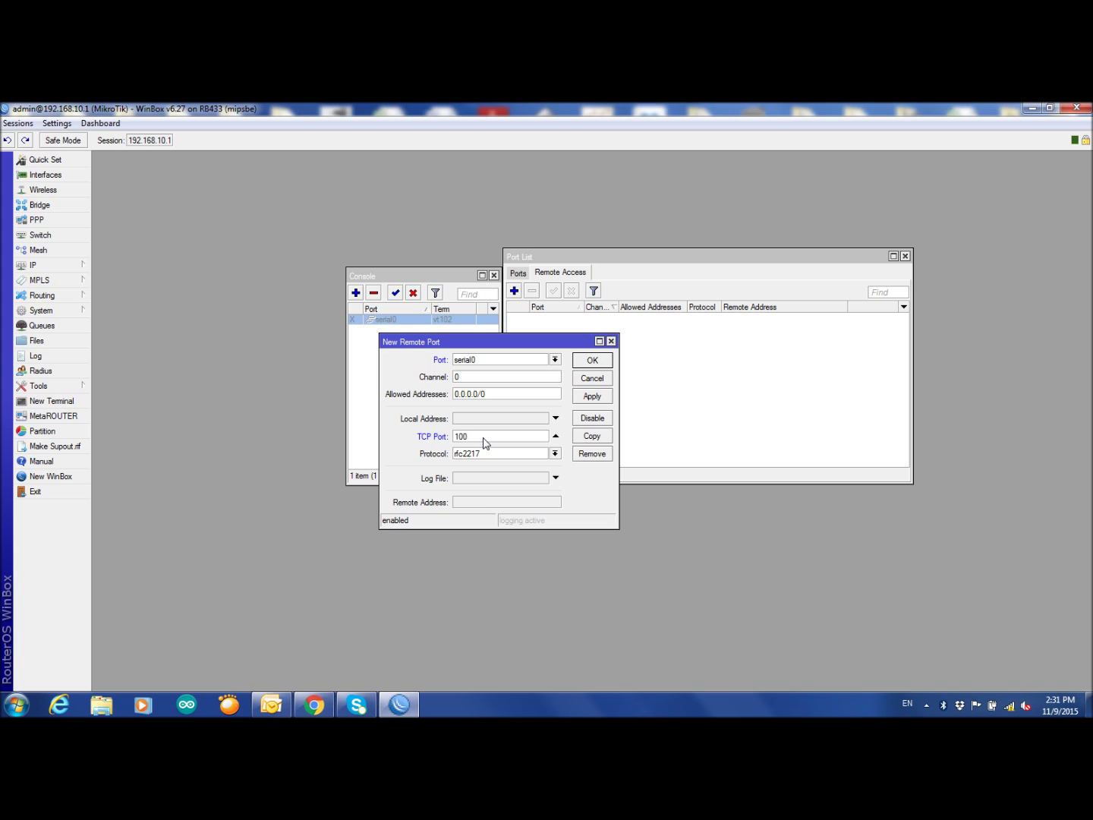
text(00)
click(596, 397)
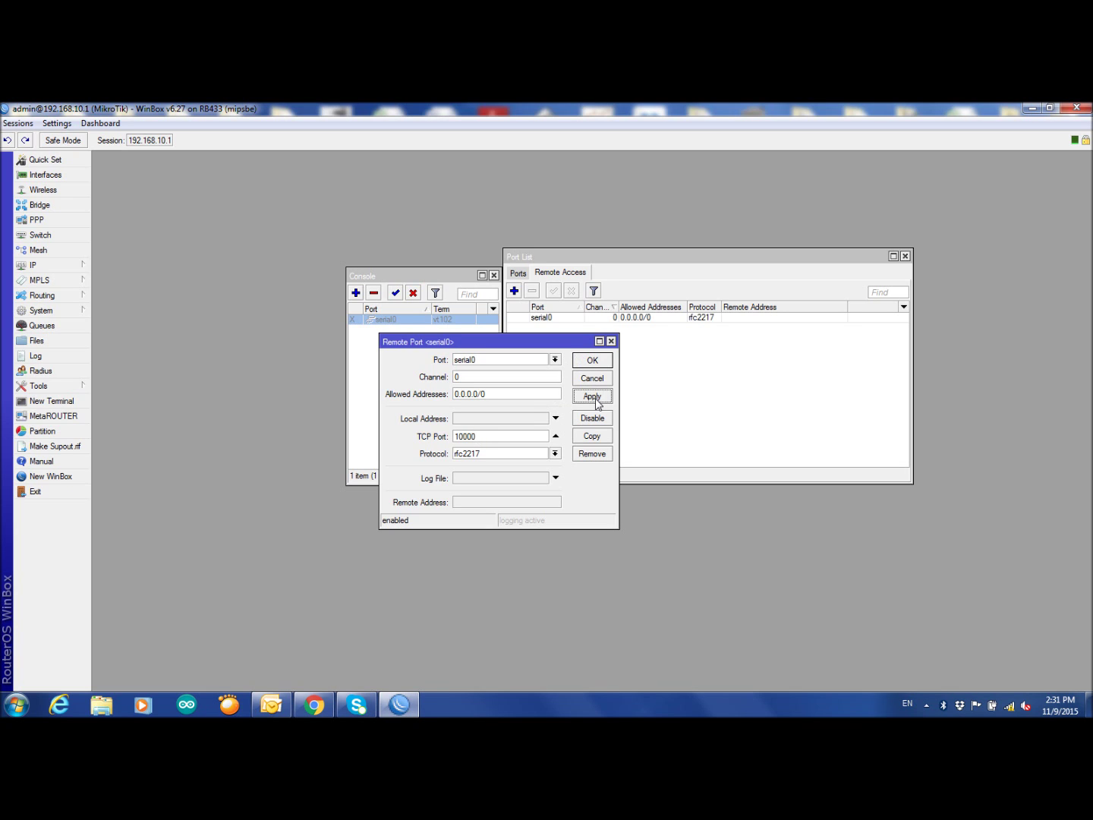
click(583, 361)
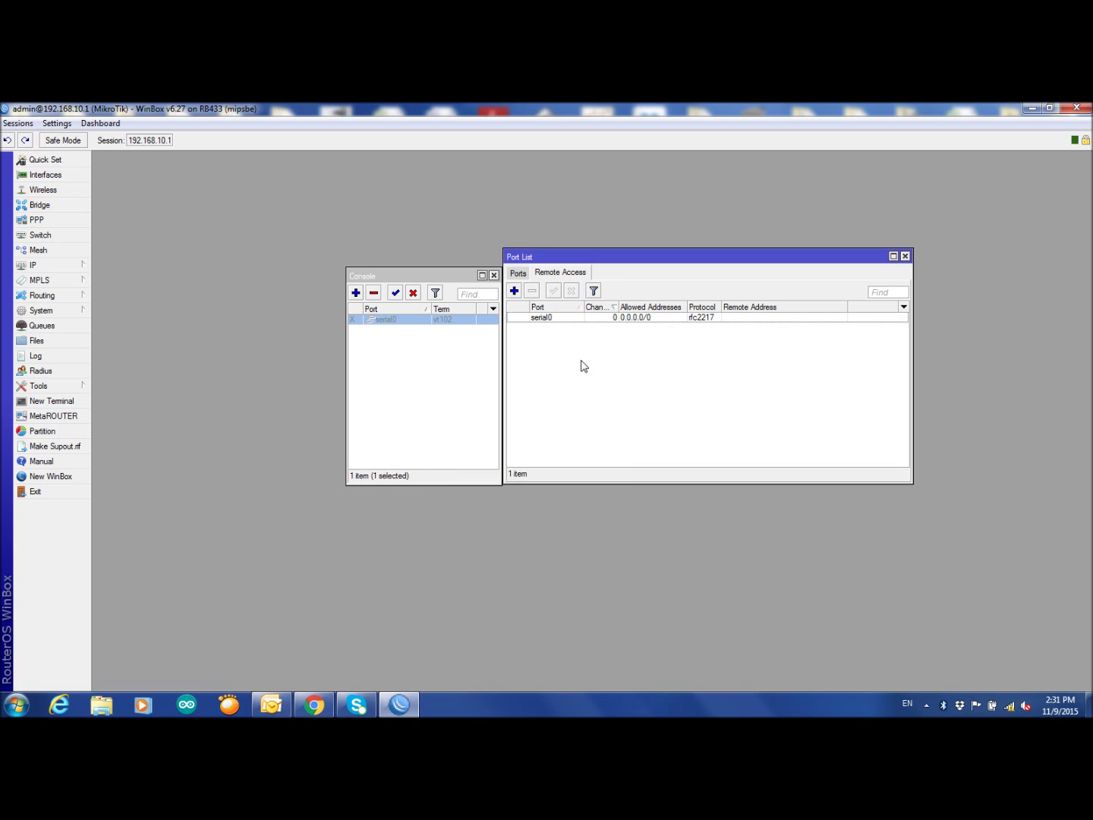